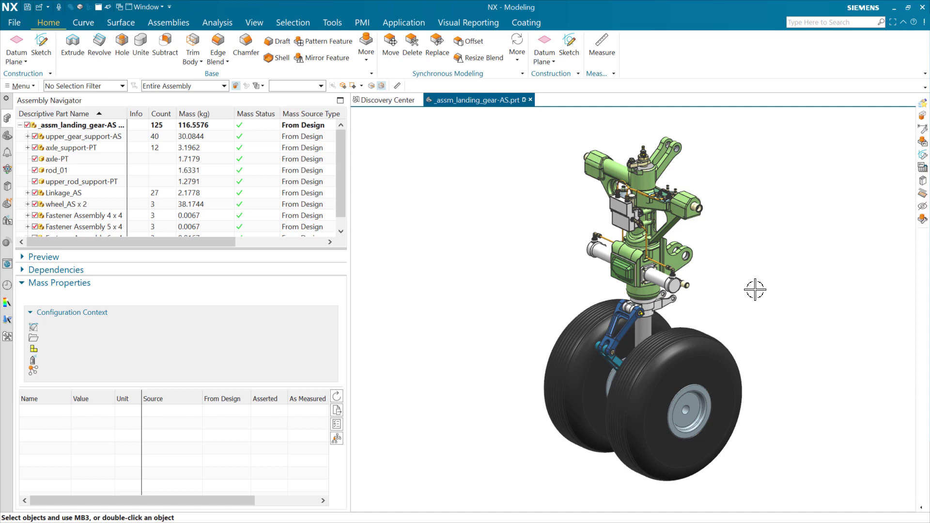
- Examine the landing gear assembly's part attributes, covering the Materials and Rolled-Up Mass Properties categories
left_click(16, 20)
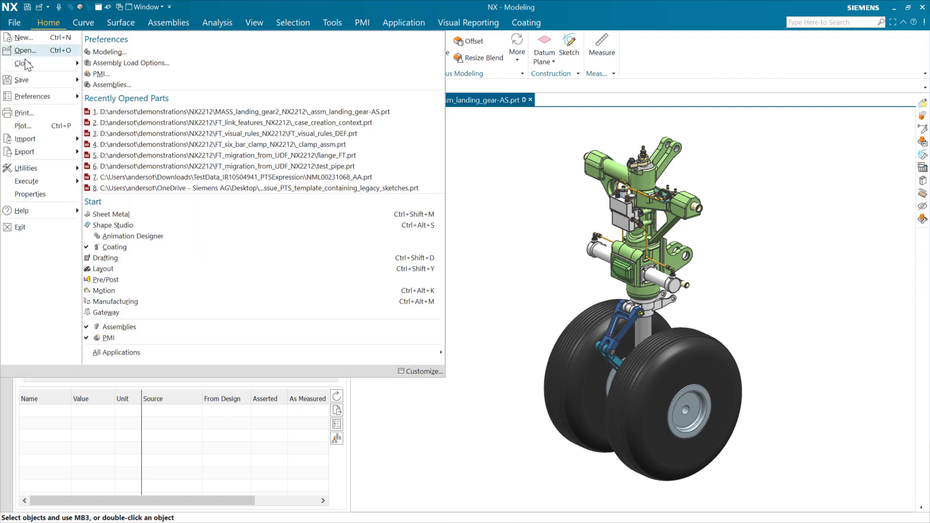
left_click(44, 193)
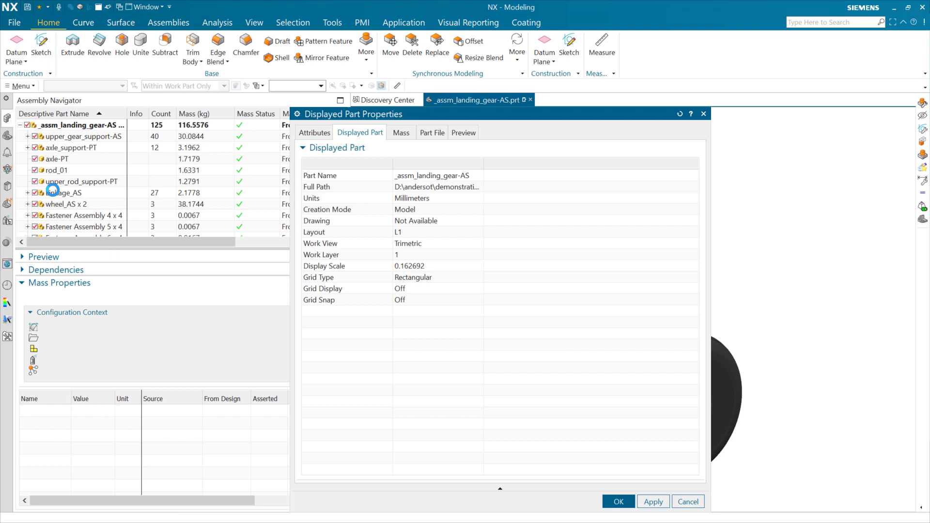
left_click(318, 131)
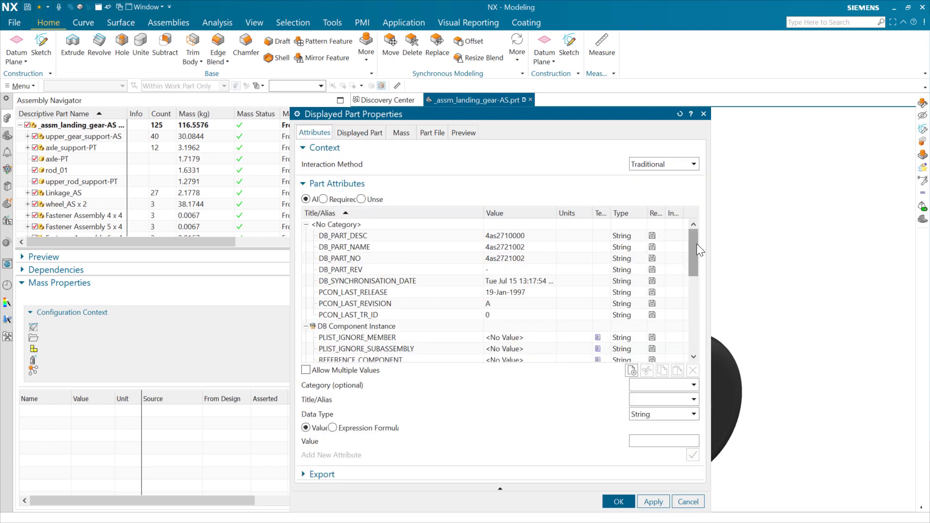
left_click_drag(697, 244, 695, 299)
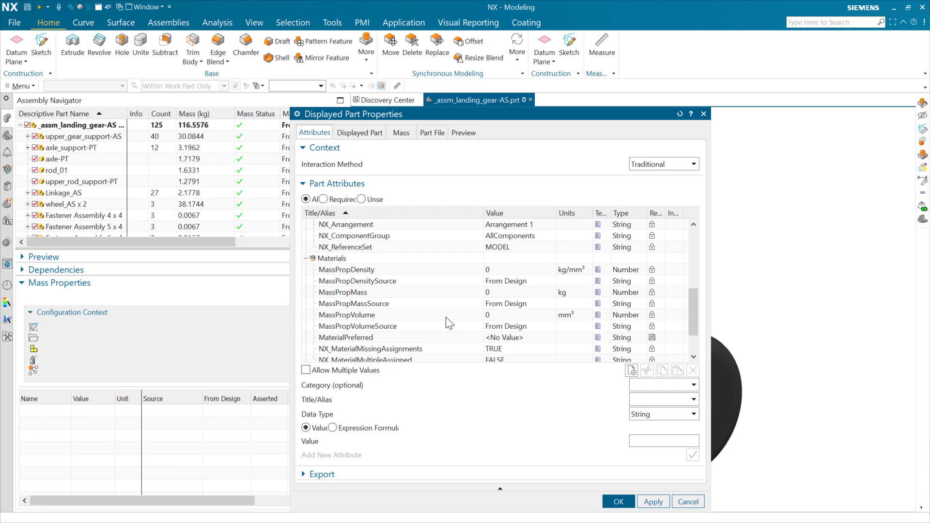
left_click_drag(405, 114, 528, 91)
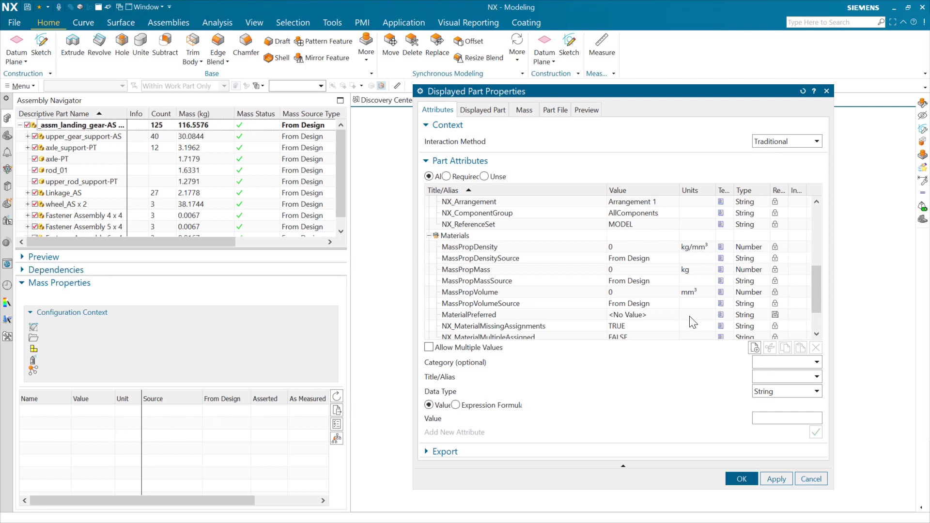
left_click_drag(819, 278, 816, 306)
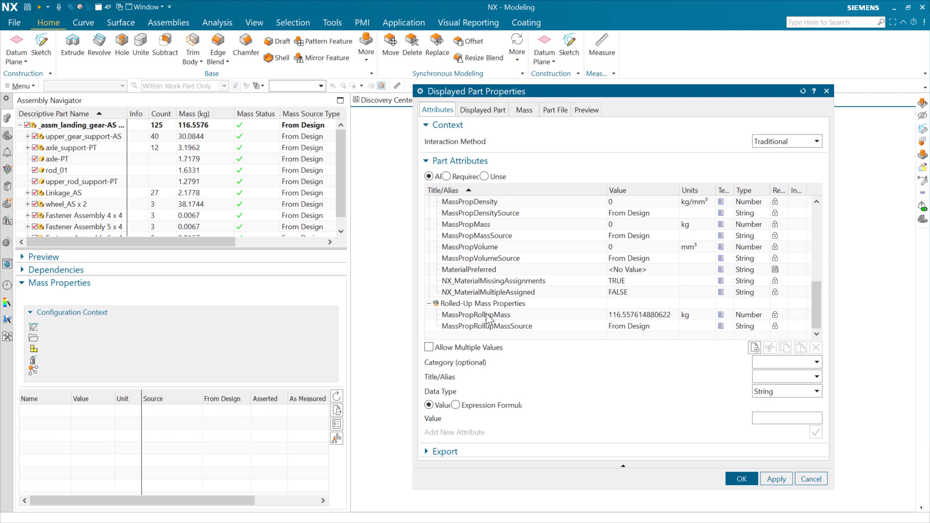
left_click(811, 479)
- Review the Materials/Mass customer defaults that control which part attributes and roll-up attributes or expressions are created
left_click(15, 22)
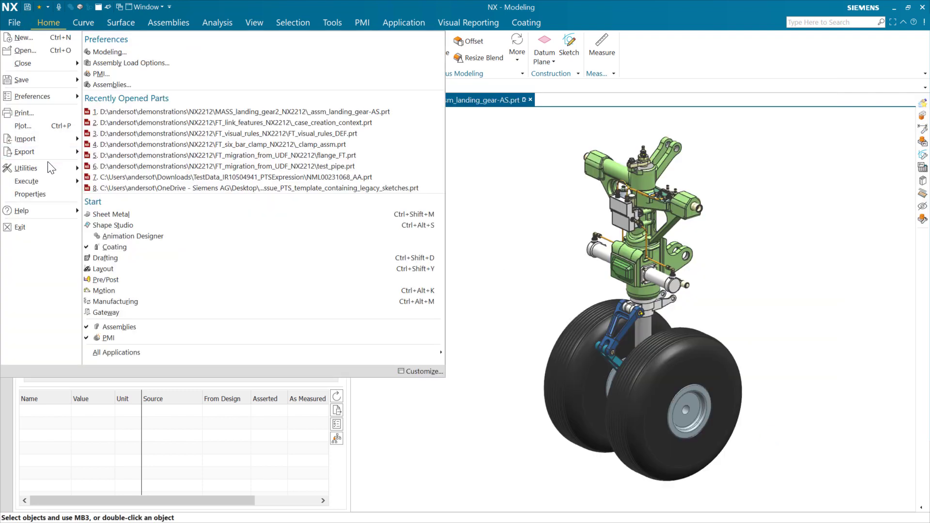
mouse_move(51, 168)
left_click(161, 49)
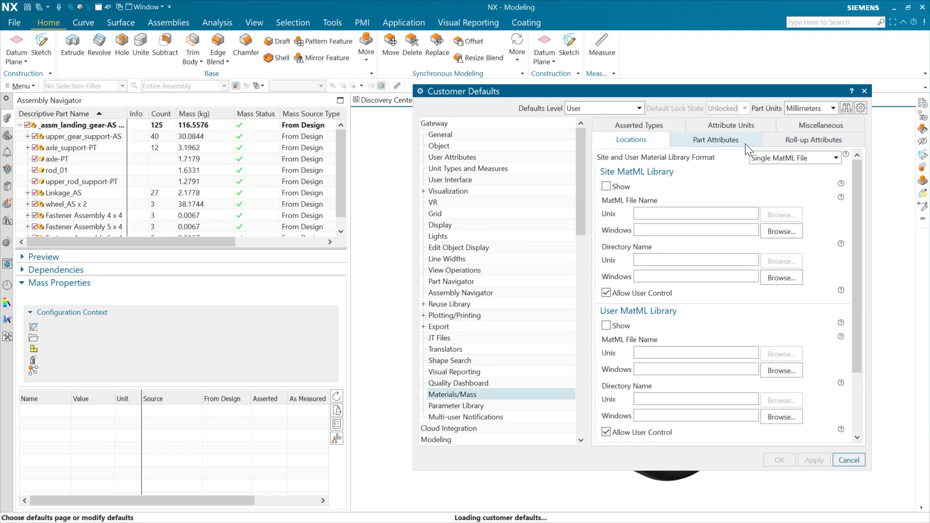
left_click(745, 144)
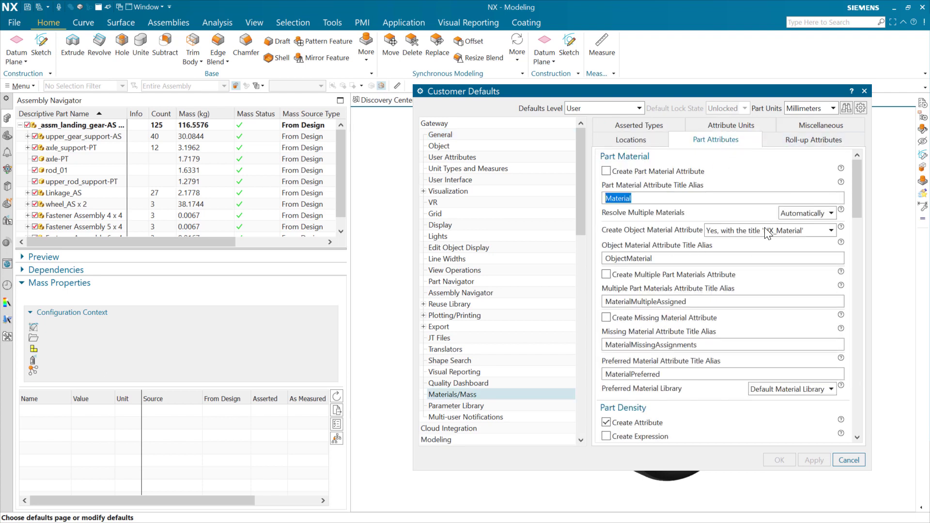
scroll(669, 237, "down", 5)
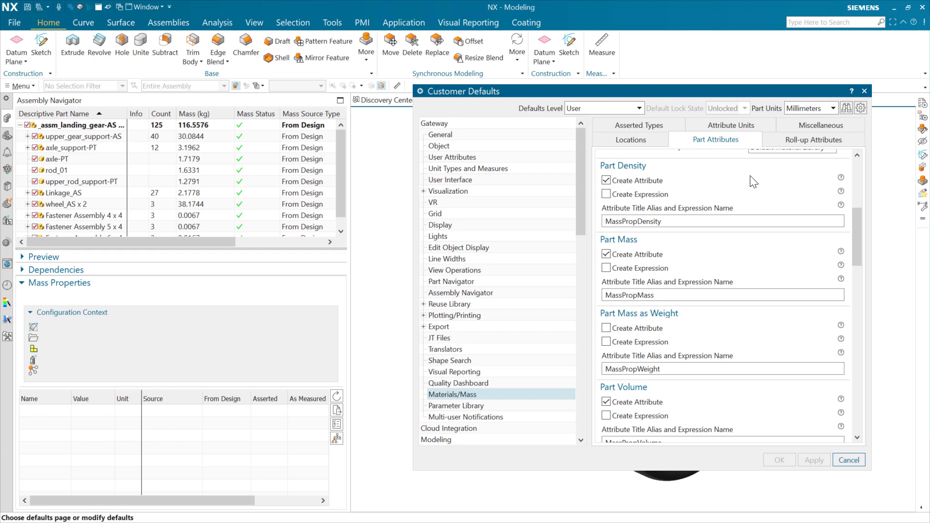
scroll(698, 373, "down", 3)
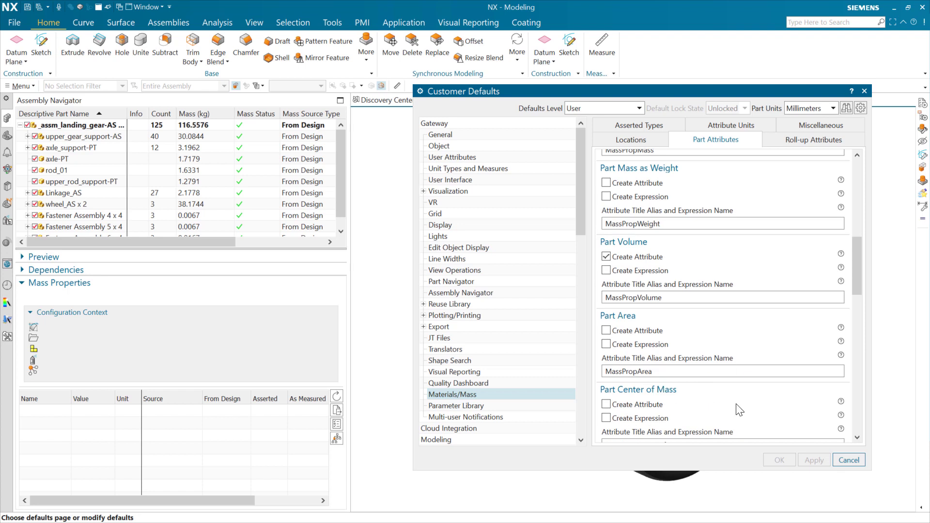
scroll(755, 388, "down", 3)
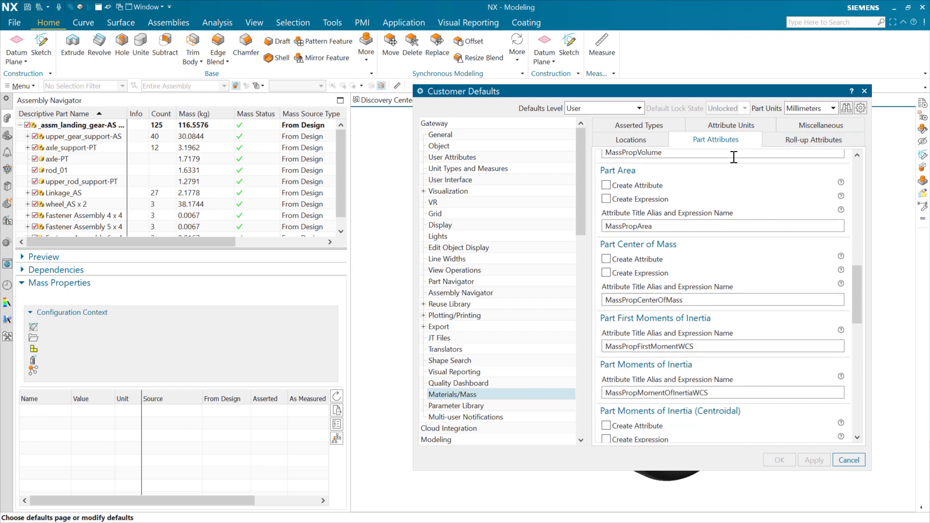
left_click(820, 140)
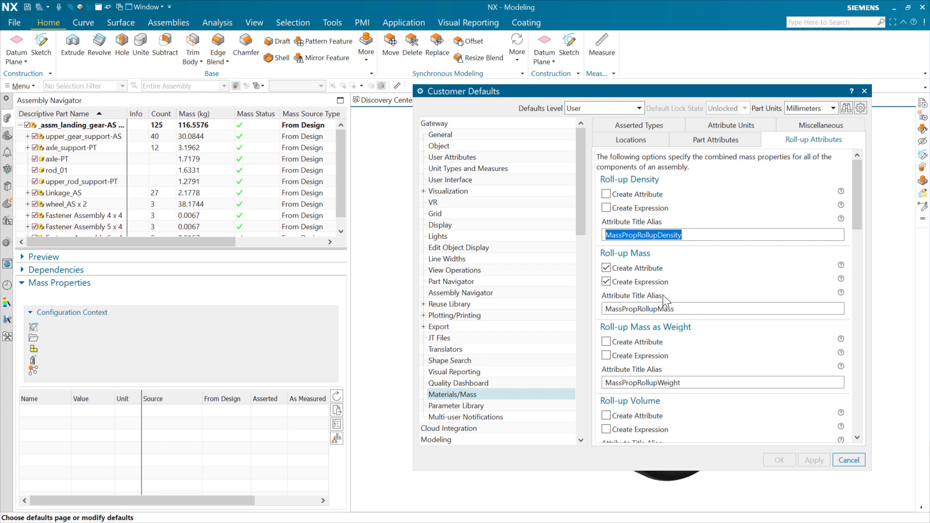
left_click(849, 460)
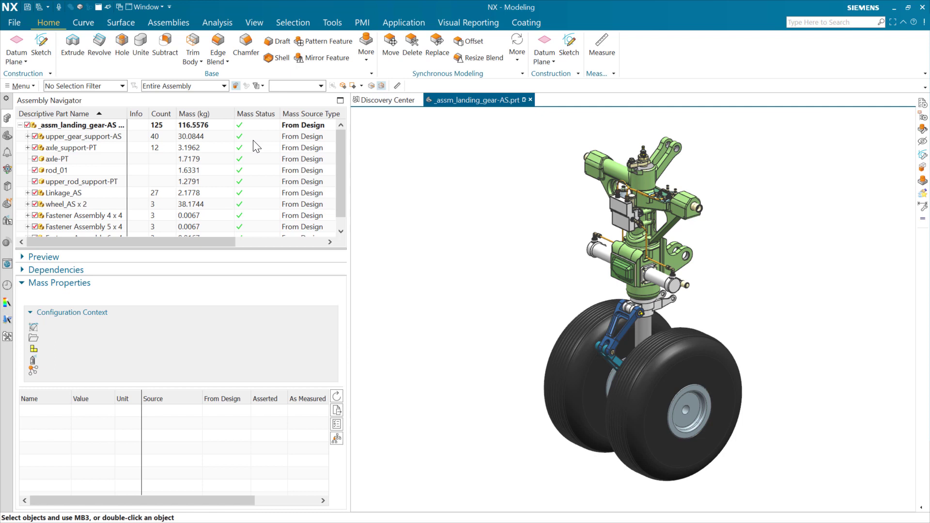
- Inspect the top-level landing gear assembly's mass properties and its MassPropRollupMass part attribute
left_click(87, 127)
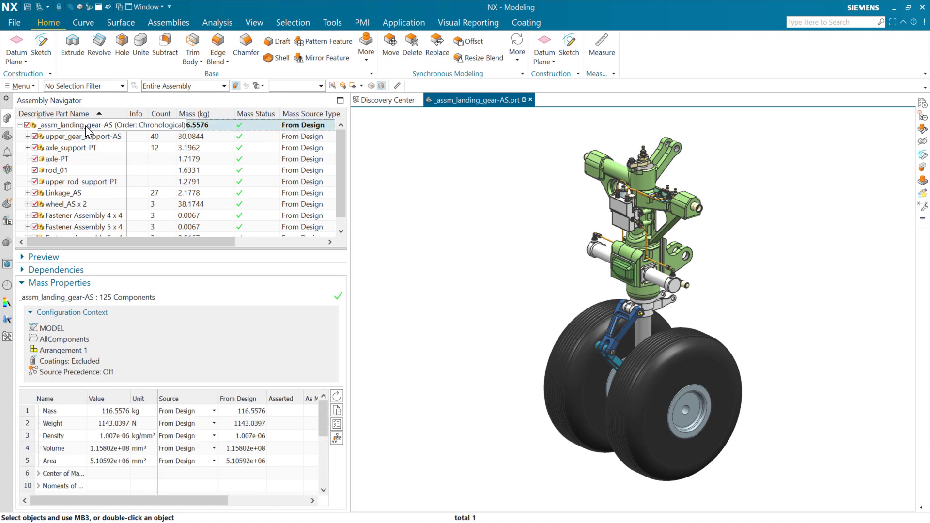
left_click(14, 23)
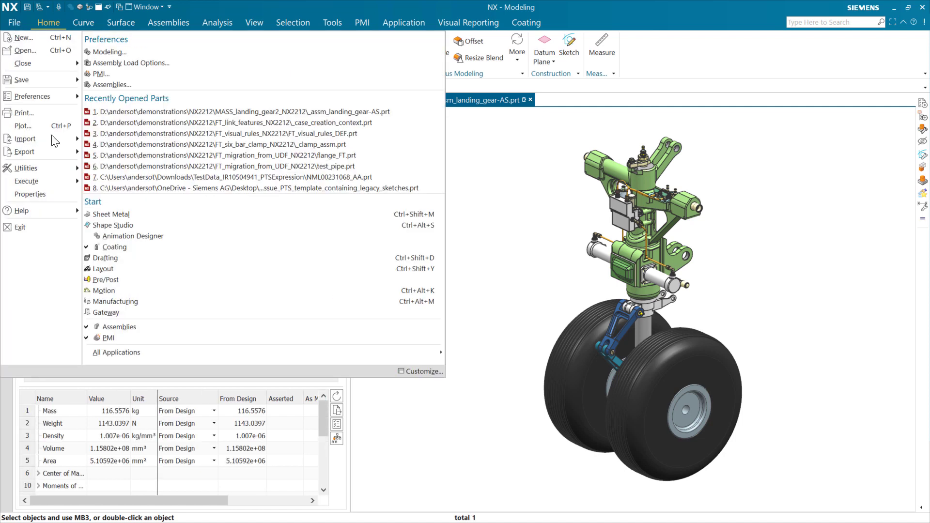
left_click(29, 186)
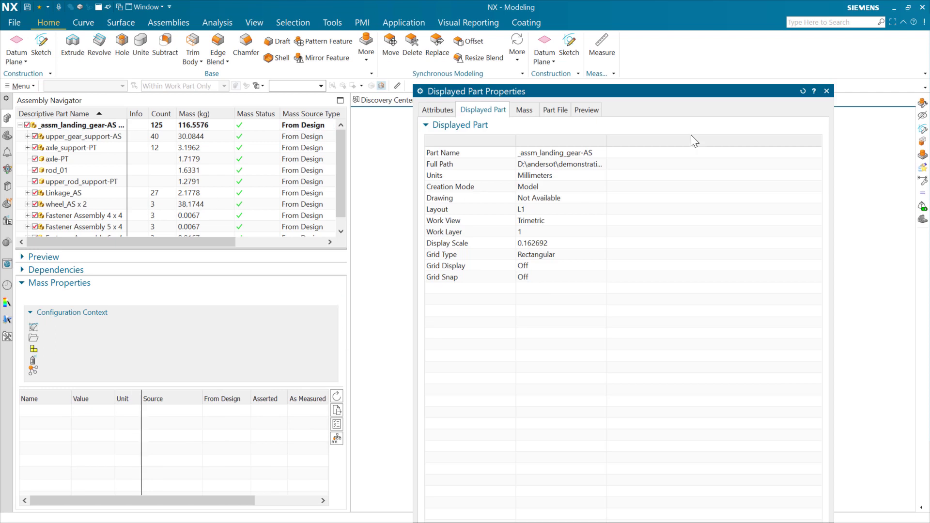
left_click(436, 109)
scroll(749, 317, "down", 3)
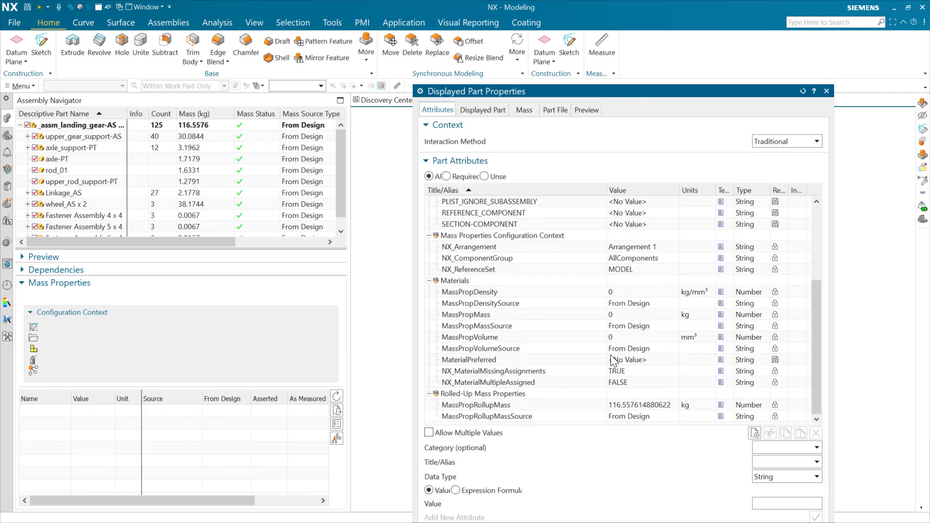
left_click(504, 405)
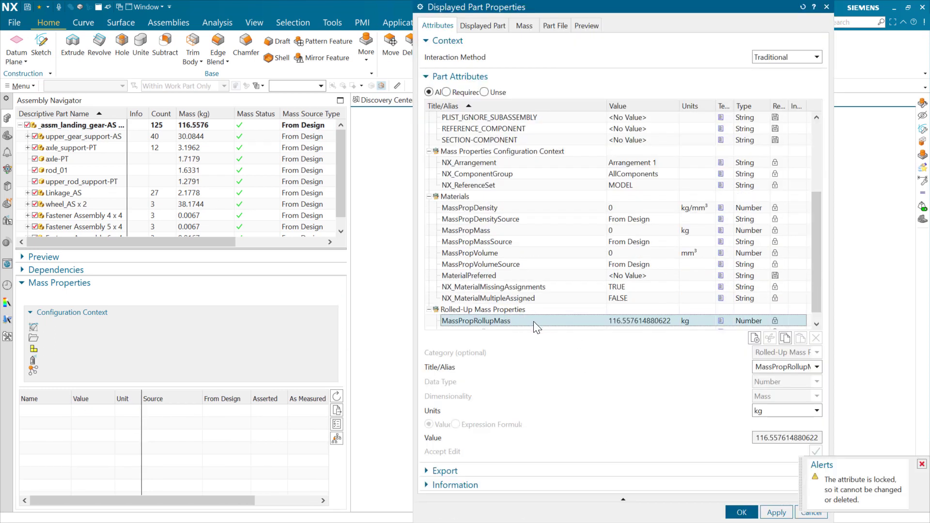
left_click(922, 465)
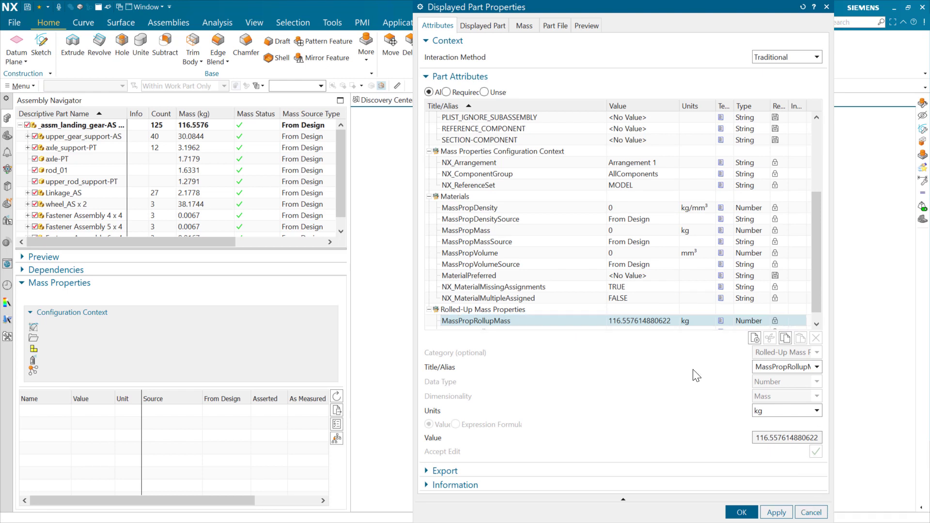
left_click(811, 513)
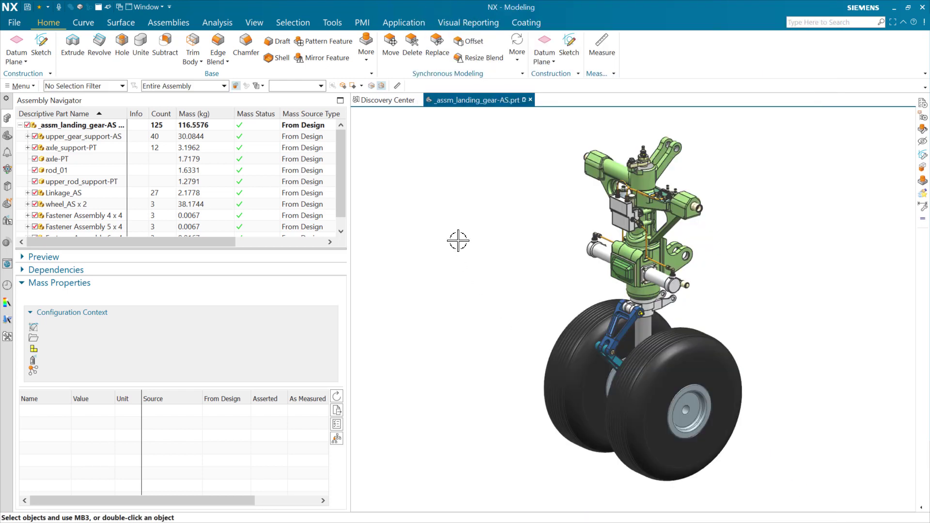
- Examine the MassPropRollupMass expression and its formula in the assembly's expressions list
key("ctrl+e")
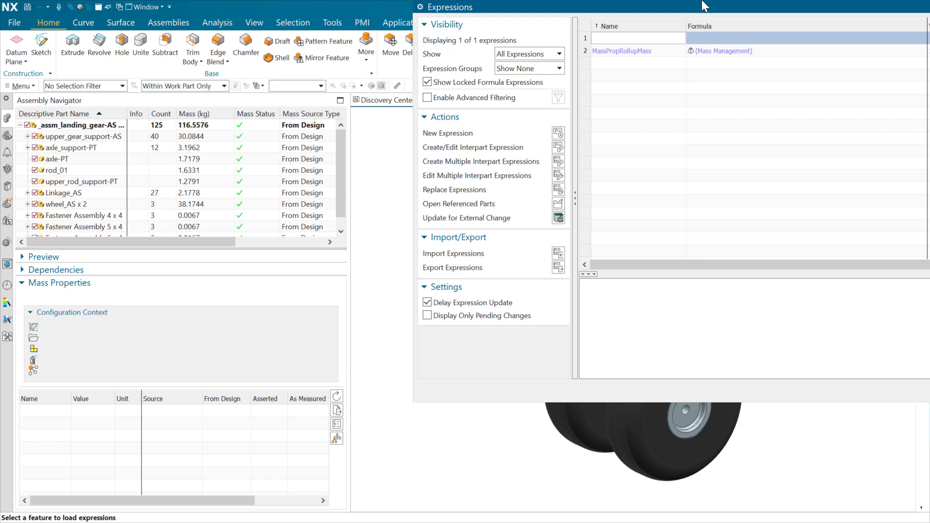
left_click_drag(704, 6, 404, 87)
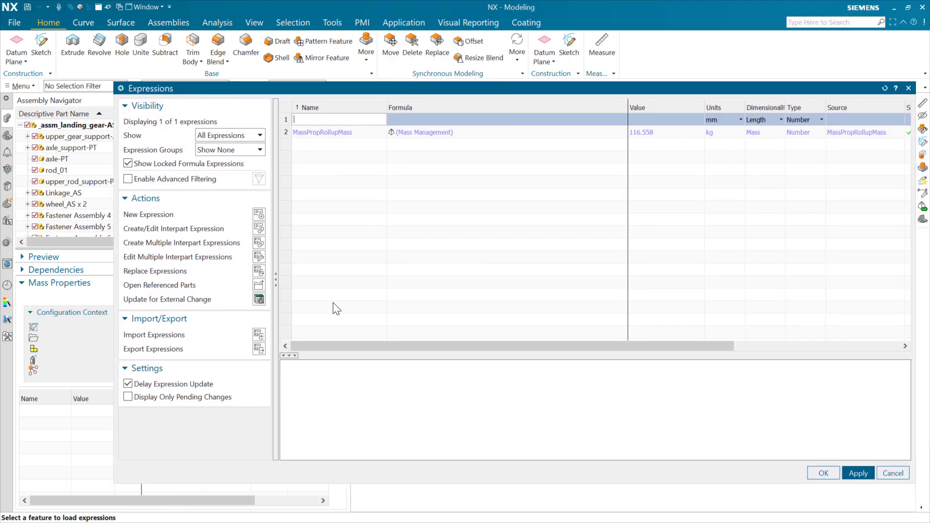
left_click(294, 355)
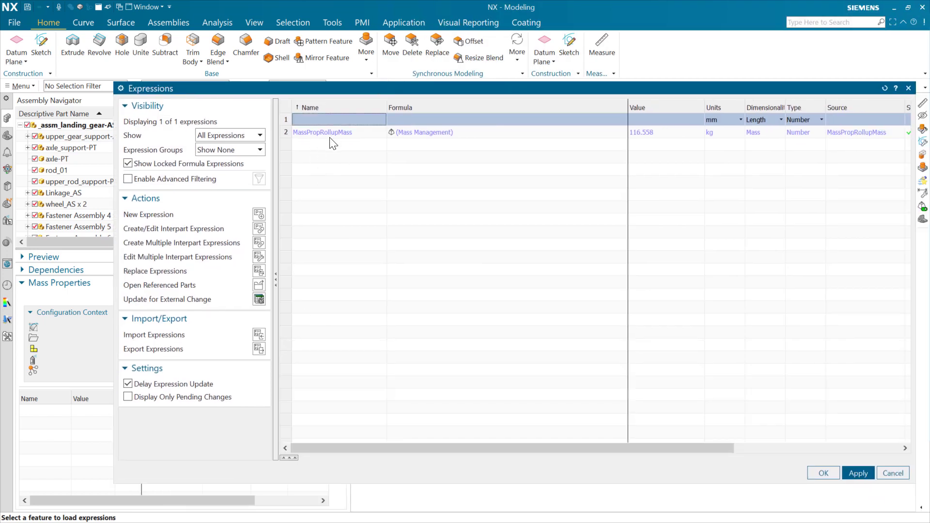
mouse_move(403, 136)
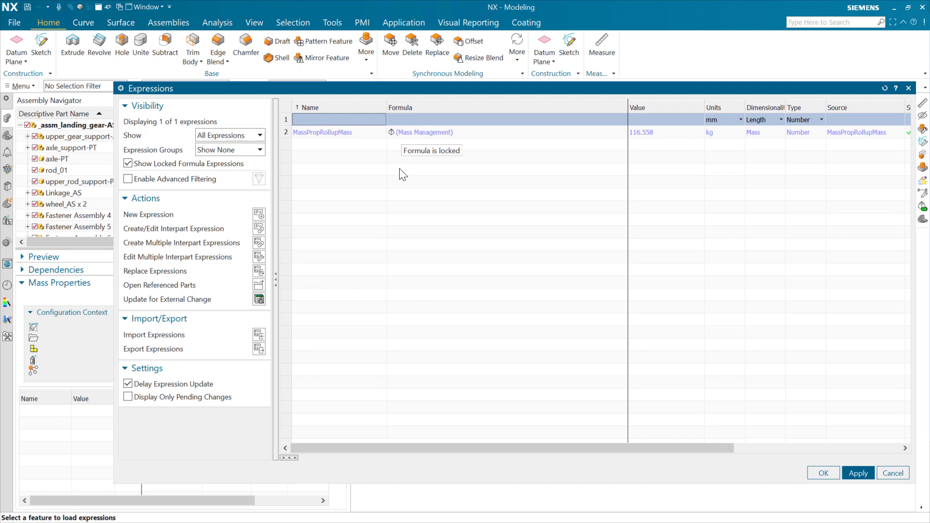
left_click(892, 473)
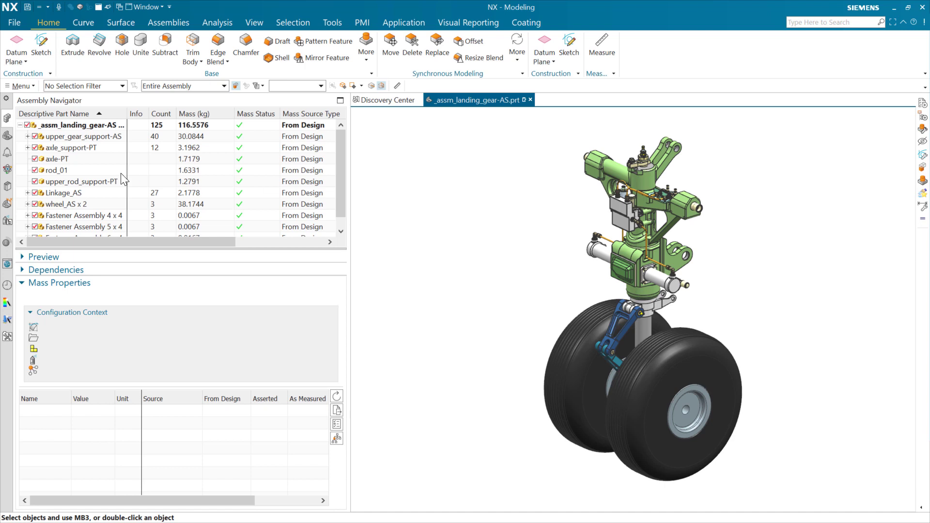
- Open the axle-PT component in its own window and examine its Materials and Rolled-Up Mass Properties attributes
right_click(89, 160)
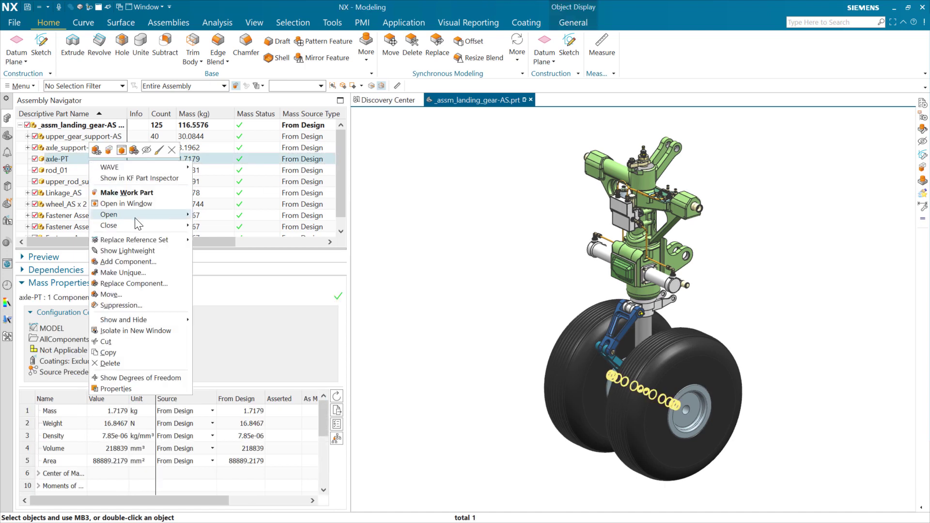
key("Escape")
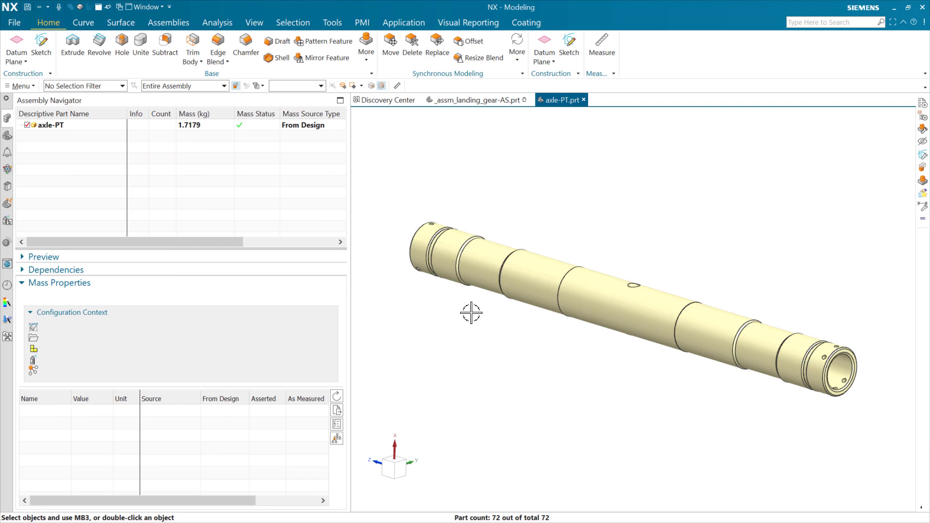
left_click(15, 24)
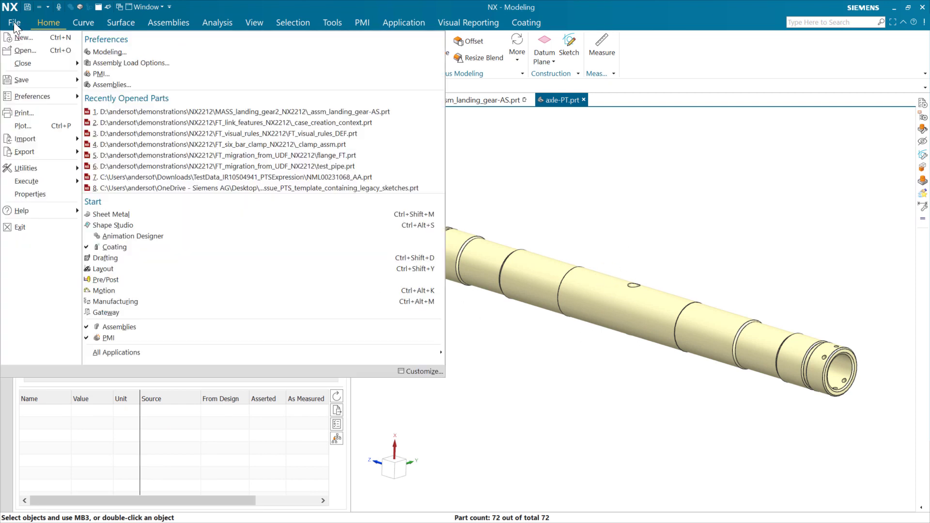
left_click(30, 193)
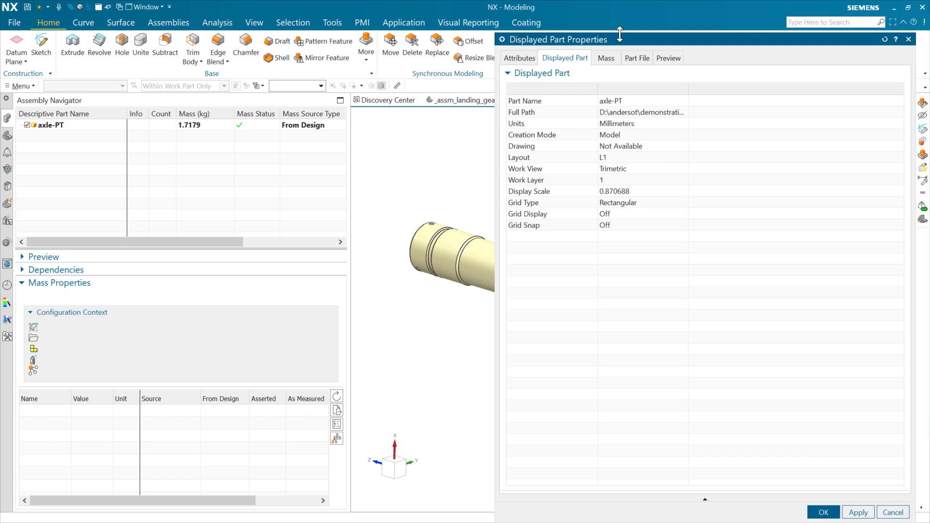
left_click_drag(619, 39, 290, 31)
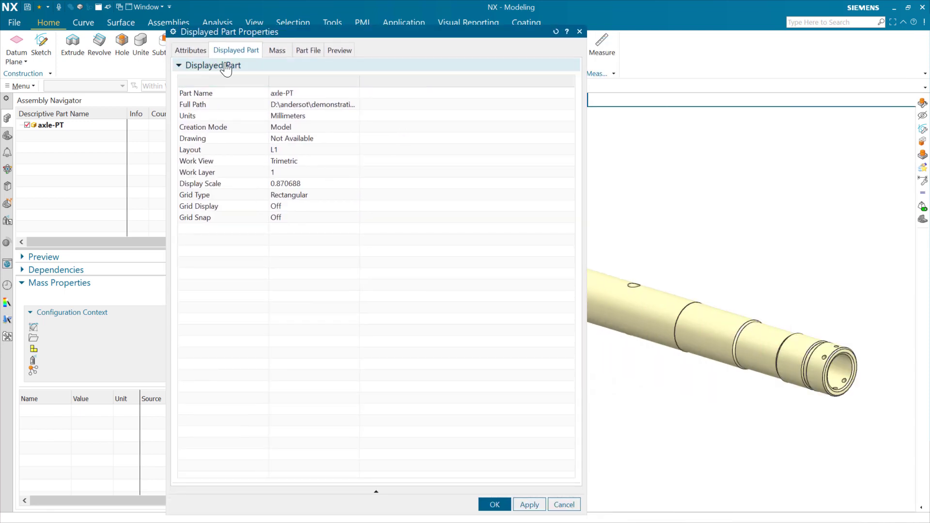
left_click(190, 50)
left_click_drag(568, 193, 564, 228)
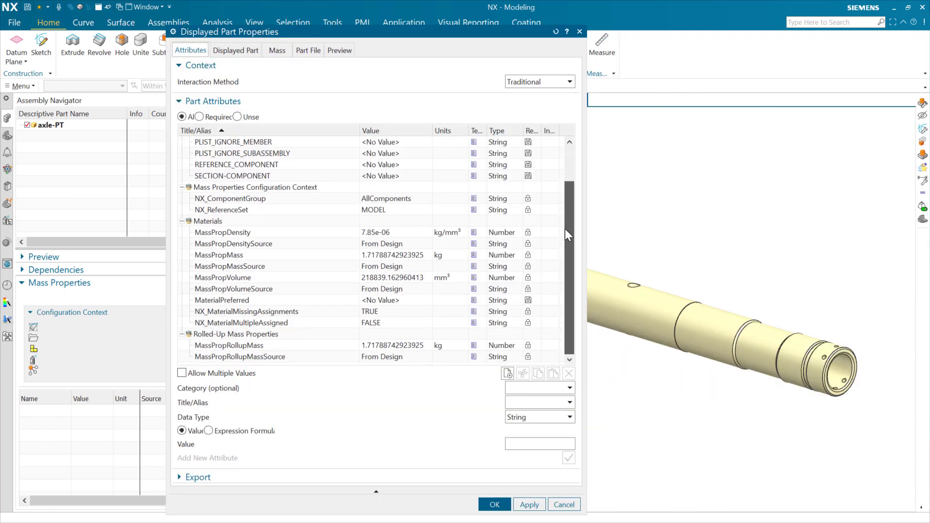